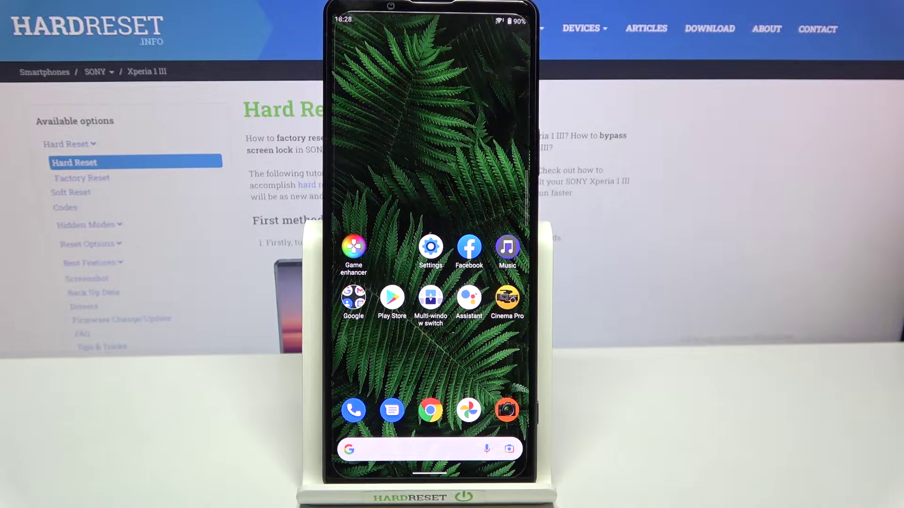
# Open Settings, go into System, and bring up the Date and time page.
pyautogui.click(430, 246)
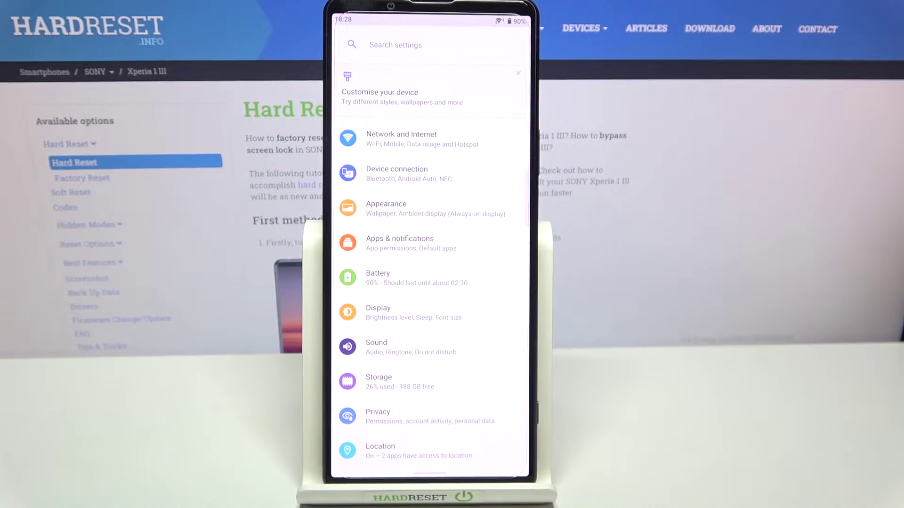
pyautogui.scroll(-5, 429, 283)
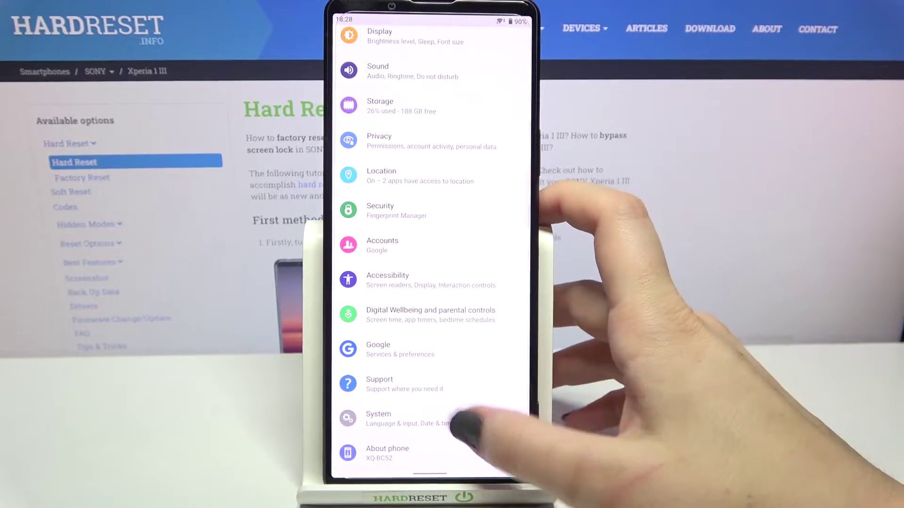
pyautogui.click(395, 414)
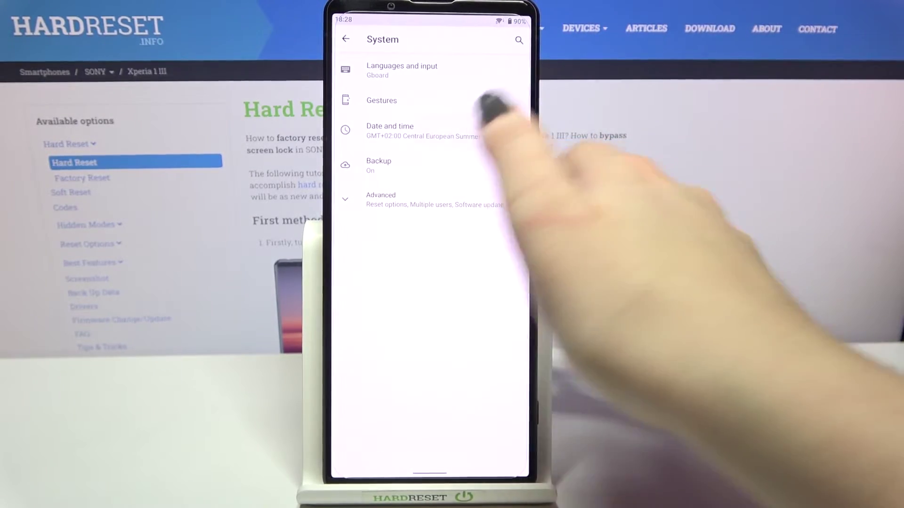
pyautogui.click(395, 131)
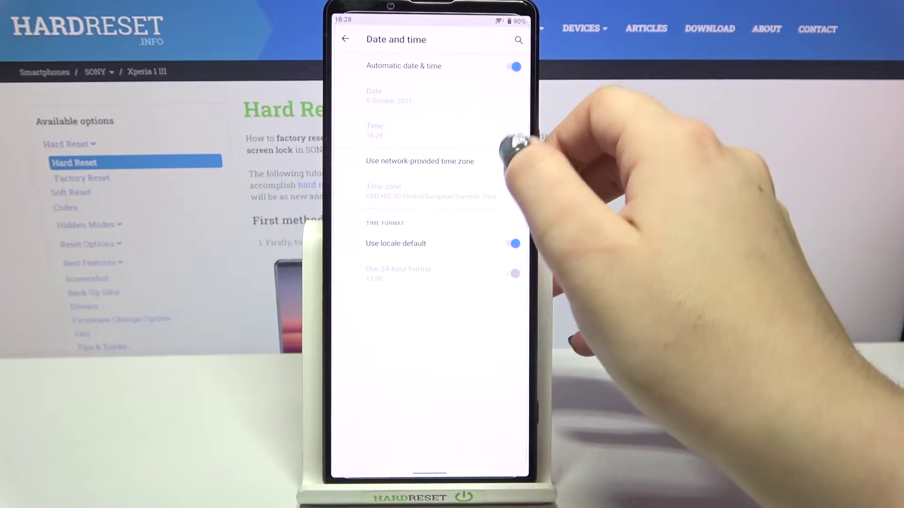
# Turn off the network-provided time zone, then return to the Date and time page.
pyautogui.click(515, 162)
pyautogui.moveTo(526, 43); pyautogui.dragTo(466, 43)
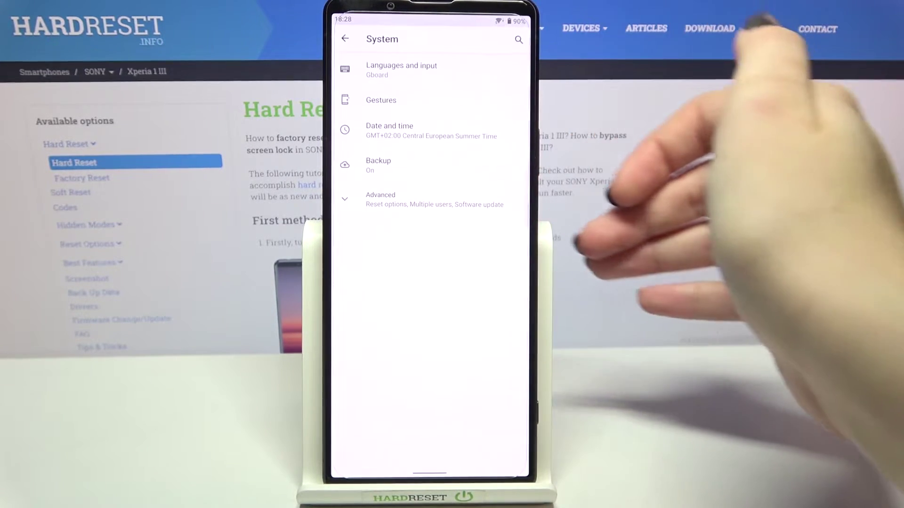
pyautogui.click(390, 130)
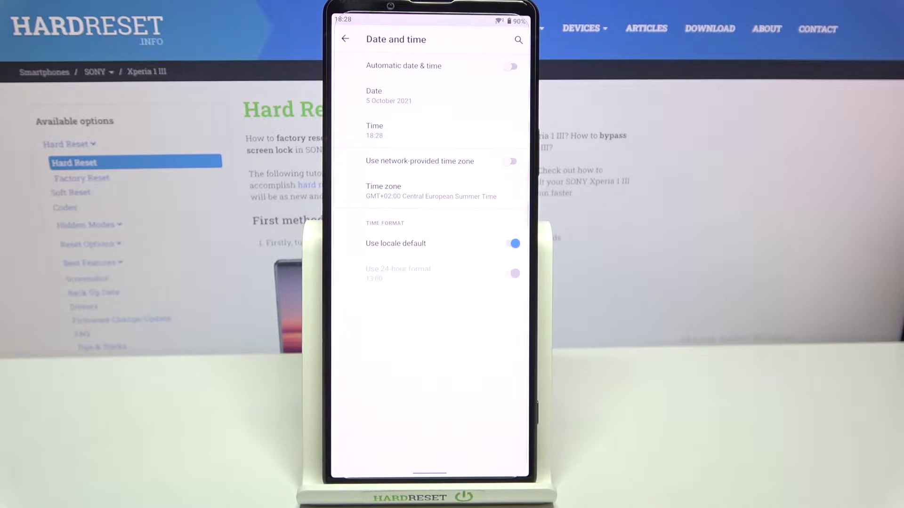
# Advance the date picker two months and confirm 17 August 2022 as the date.
pyautogui.click(452, 95)
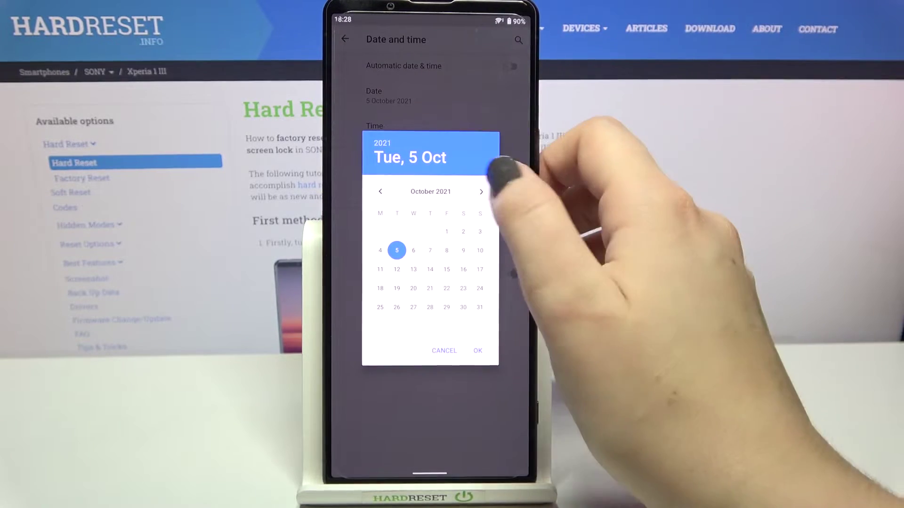
pyautogui.click(481, 192)
pyautogui.click(481, 191)
pyautogui.click(481, 191)
pyautogui.click(481, 192)
pyautogui.click(413, 269)
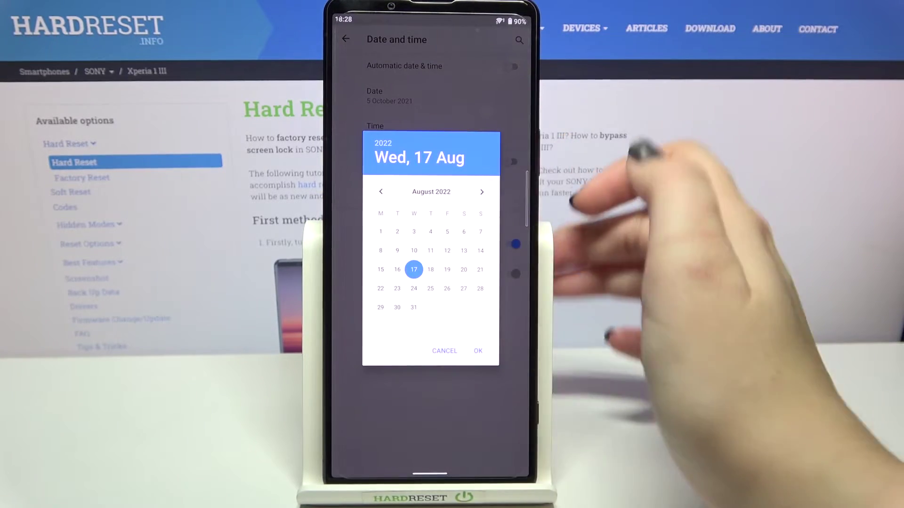
pyautogui.click(477, 352)
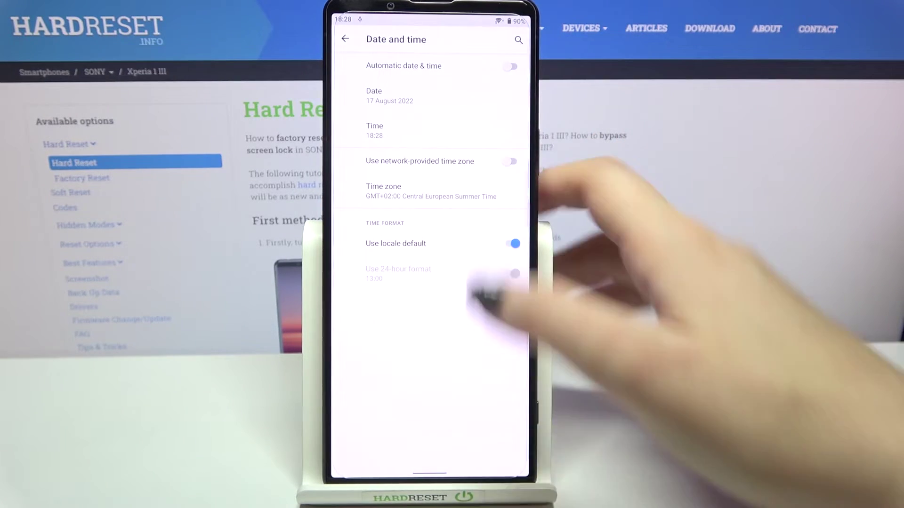
pyautogui.click(423, 130)
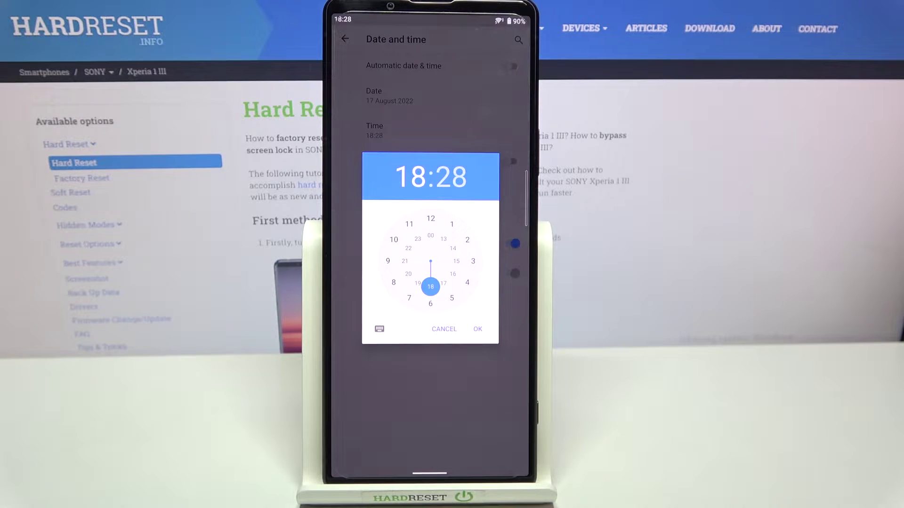
# Set the hour to 10 so the clock reads 10:28.
pyautogui.click(393, 239)
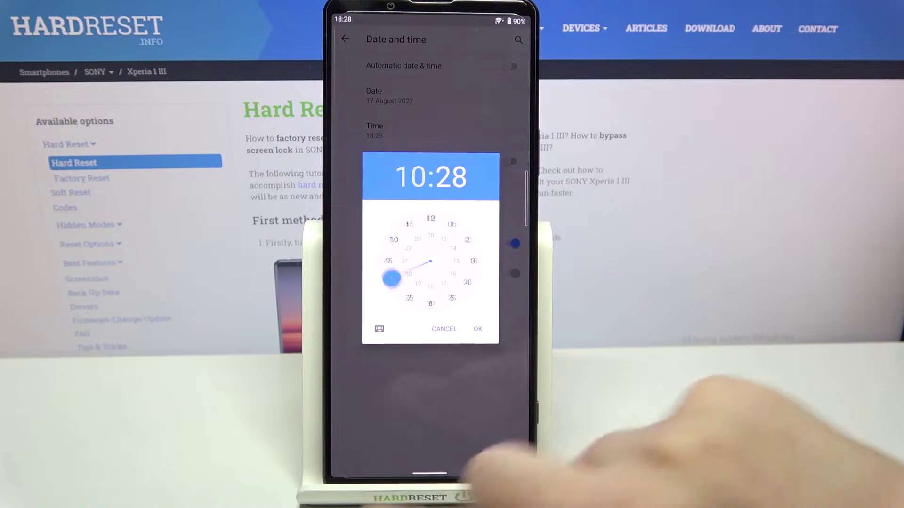
pyautogui.click(478, 329)
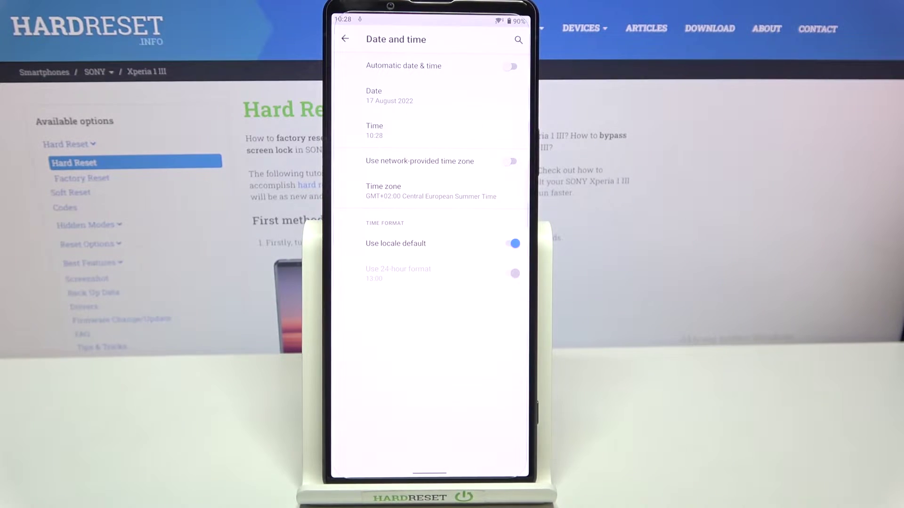
# Pick Qatar (GMT+03:00 Arabian Standard Time) as the time zone region.
pyautogui.click(430, 191)
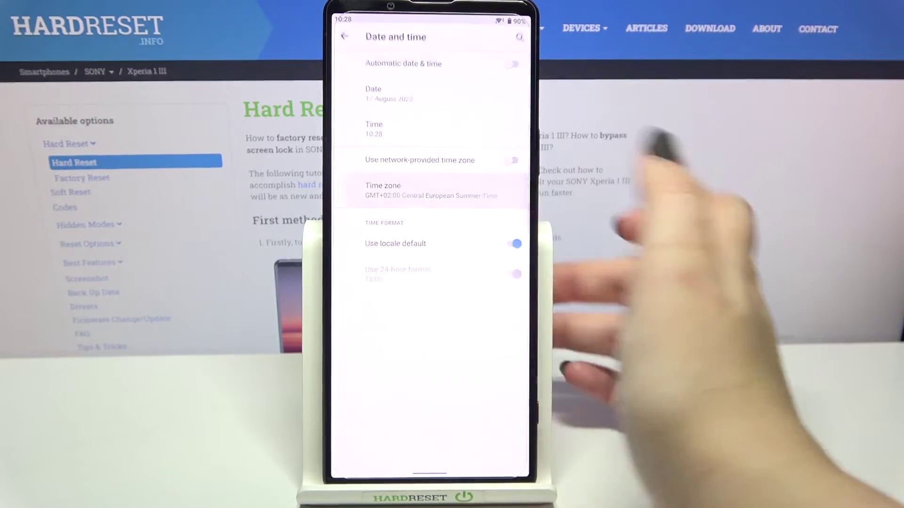
pyautogui.click(395, 79)
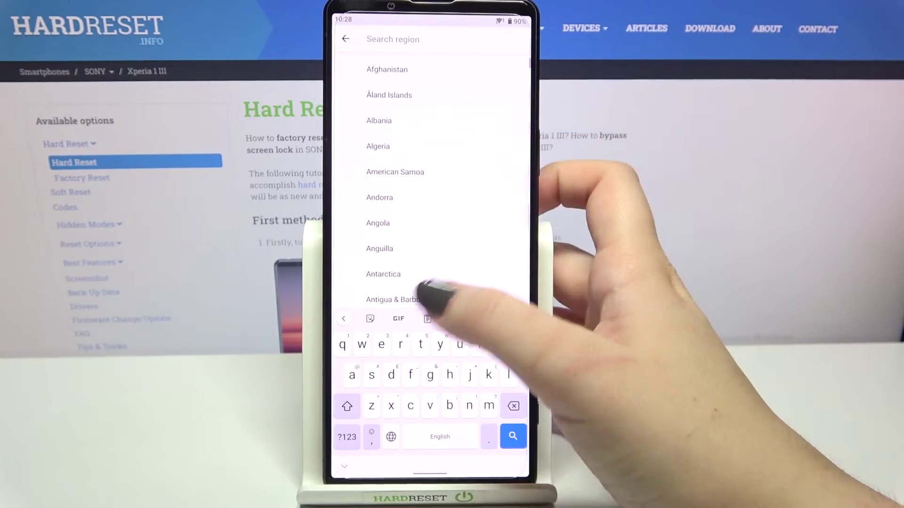
pyautogui.scroll(-10, 431, 198)
pyautogui.scroll(-10, 431, 183)
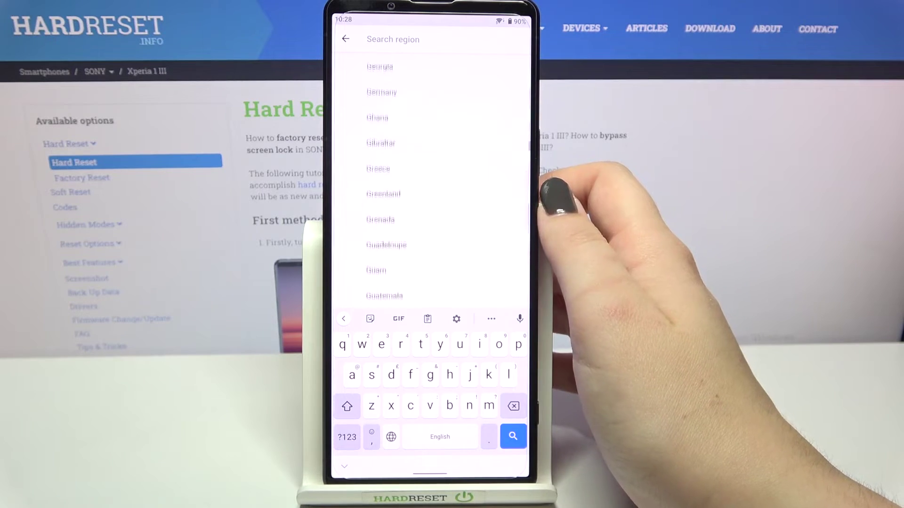
pyautogui.scroll(-10, 452, 212)
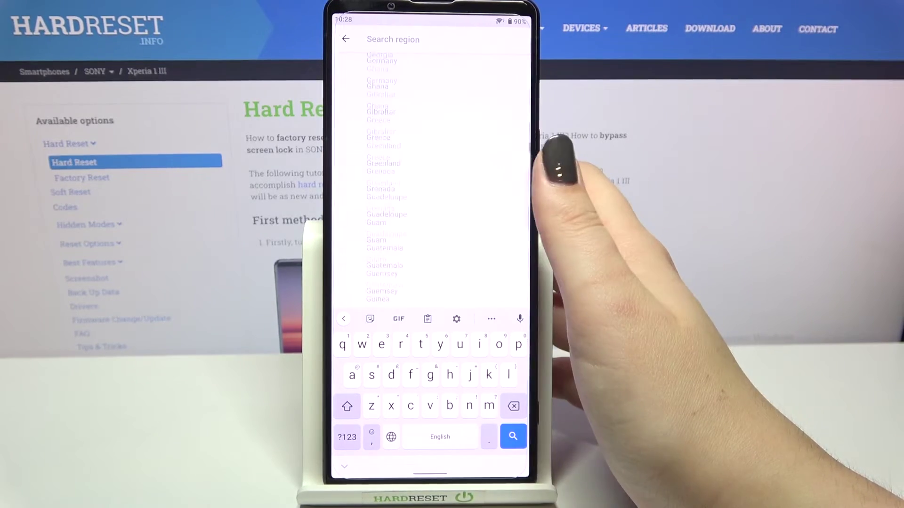
pyautogui.scroll(-10, 463, 244)
pyautogui.scroll(-10, 466, 212)
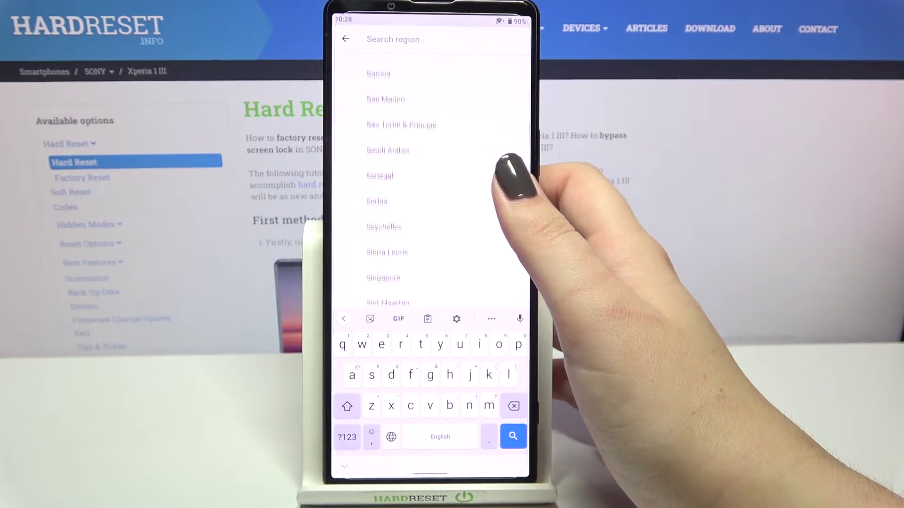
pyautogui.scroll(10, 495, 212)
pyautogui.scroll(10, 480, 213)
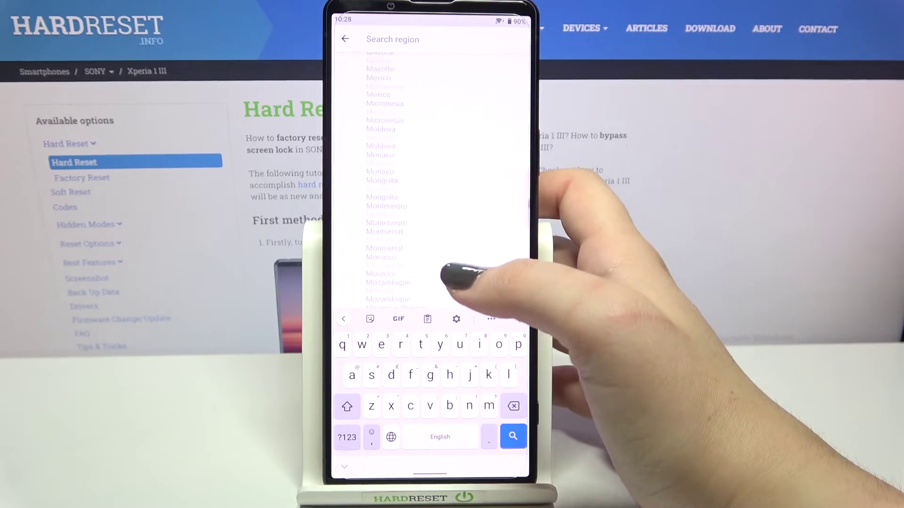
pyautogui.scroll(-10, 464, 273)
pyautogui.scroll(-5, 464, 212)
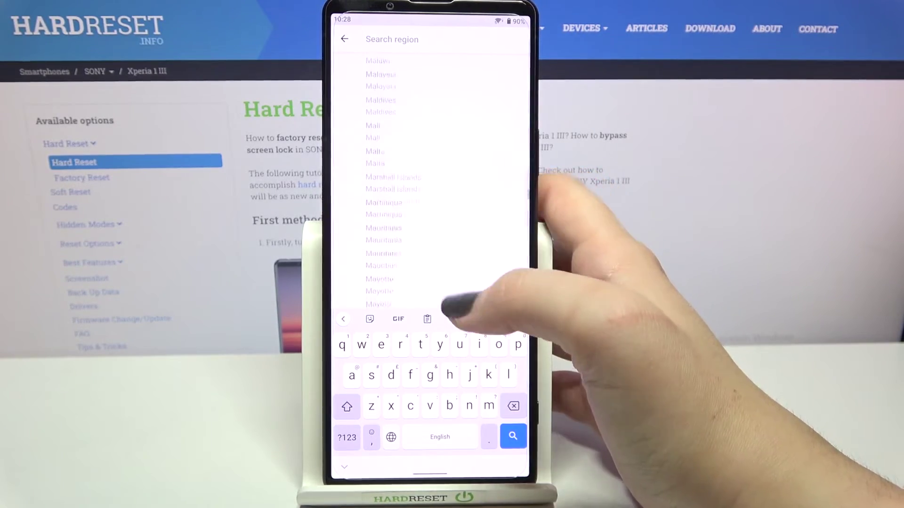
pyautogui.scroll(-5, 452, 212)
pyautogui.click(424, 232)
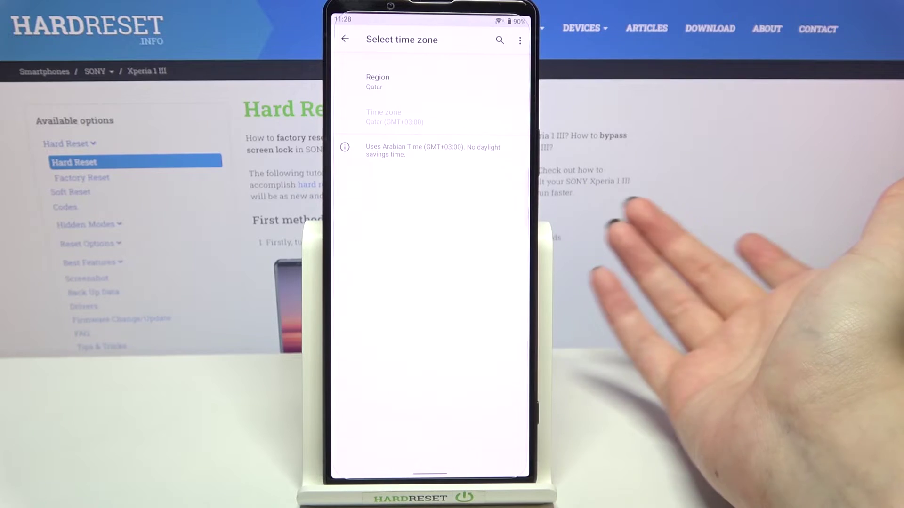
pyautogui.moveTo(324, 402); pyautogui.dragTo(395, 403)
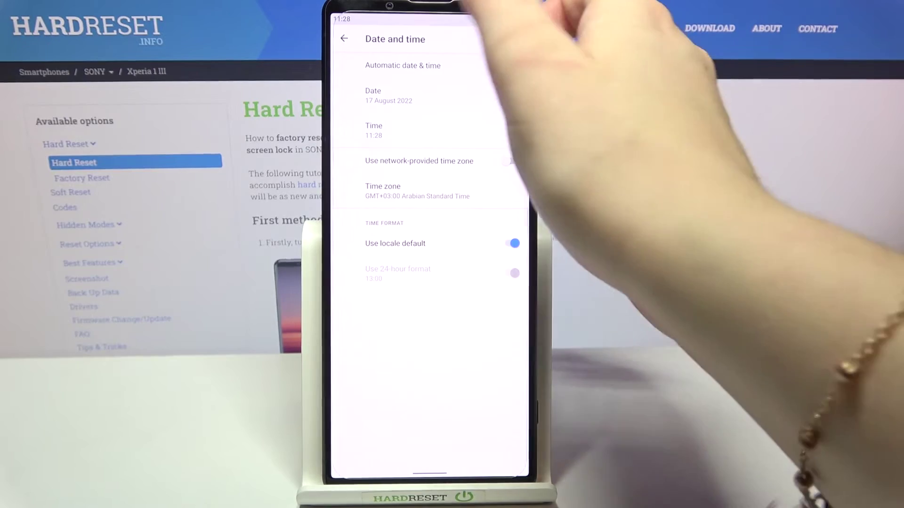
# Nudge the quick settings brightness bar slightly below maximum and close the shade.
pyautogui.moveTo(495, 21); pyautogui.dragTo(523, 141)
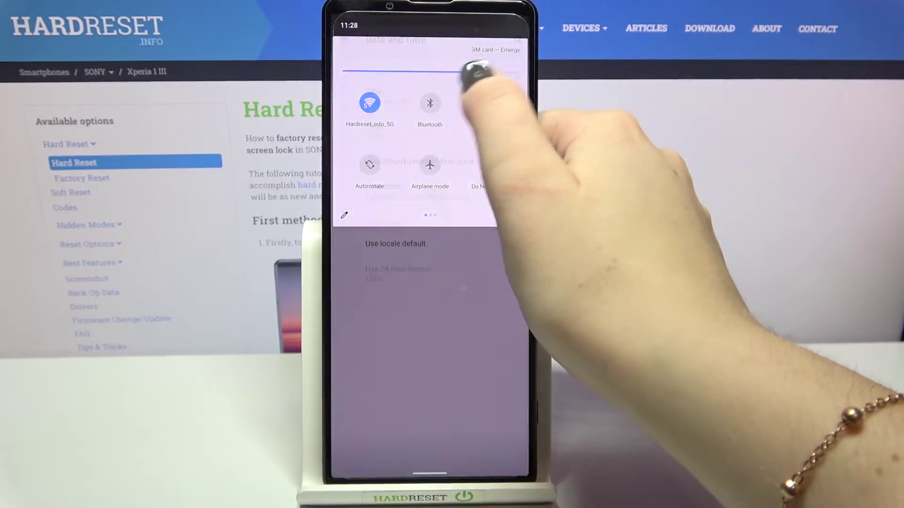
pyautogui.moveTo(518, 72); pyautogui.dragTo(474, 72)
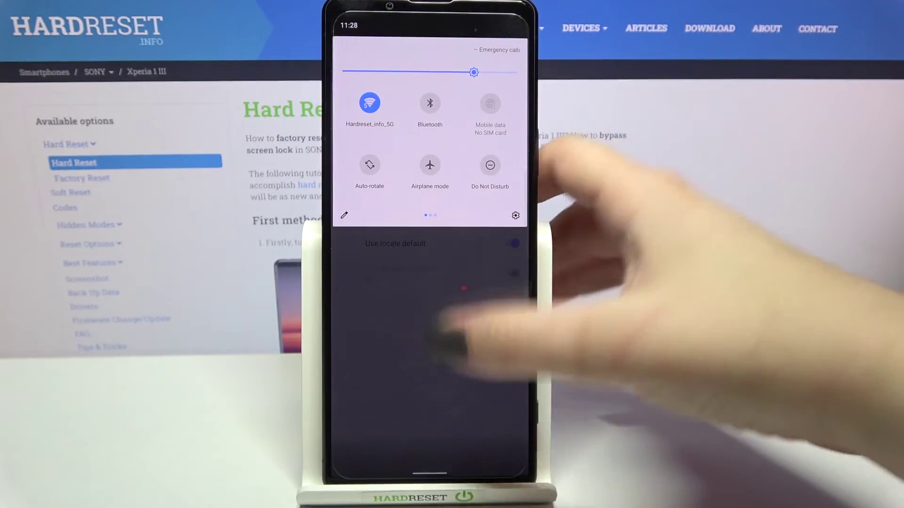
pyautogui.click(449, 339)
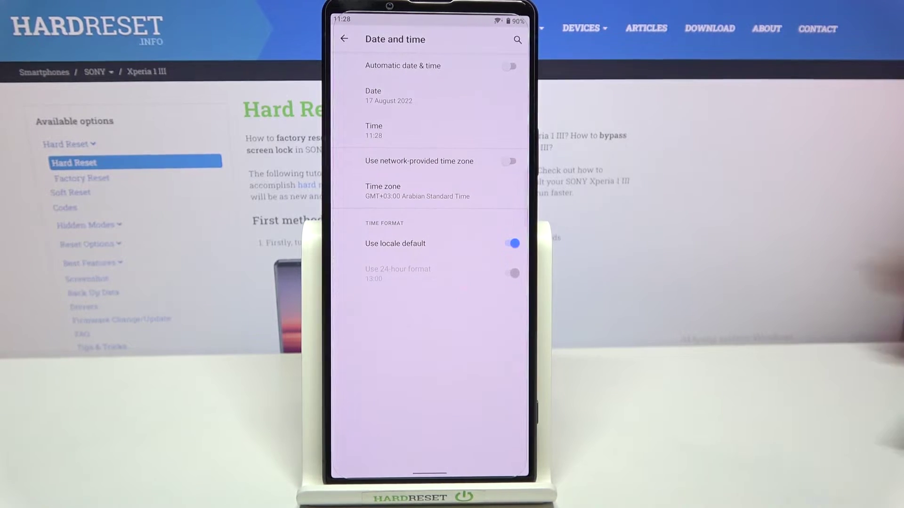
# Try 12-hour format, then re-enable locale default format, network time zone and automatic time.
pyautogui.click(511, 243)
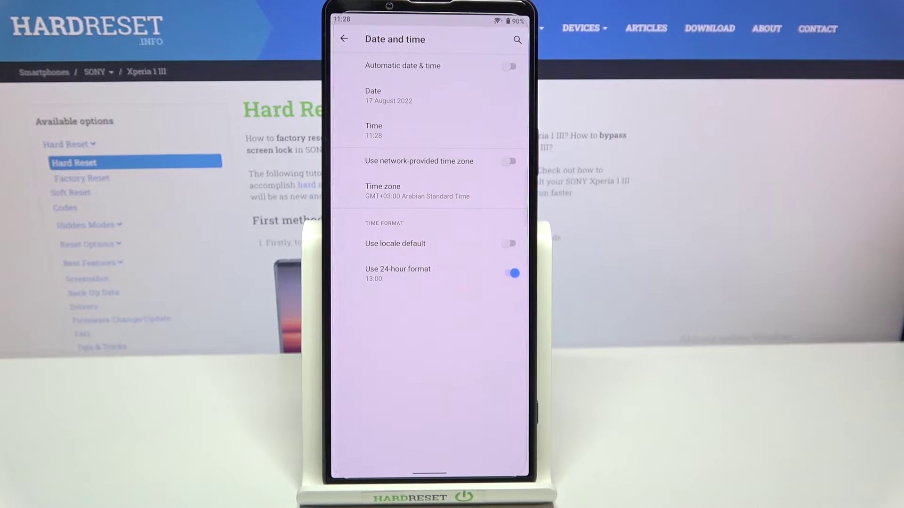
pyautogui.click(513, 274)
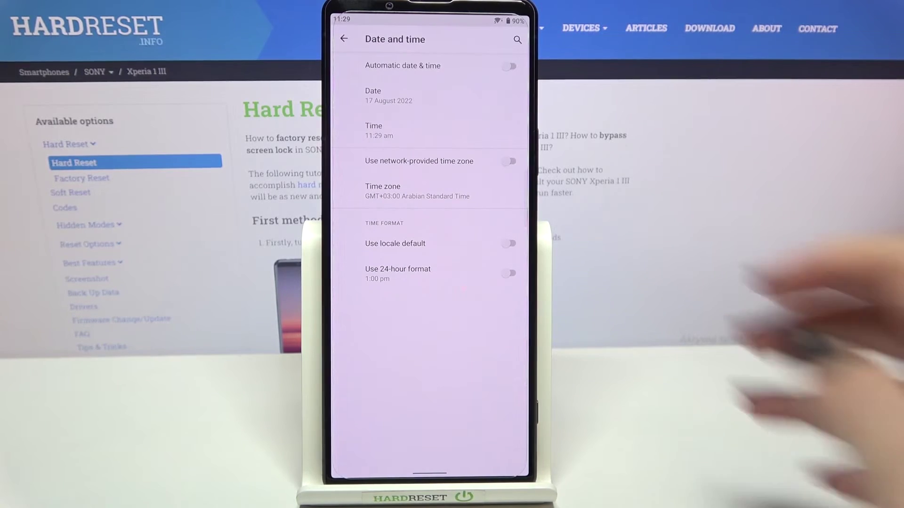
pyautogui.click(511, 243)
pyautogui.click(508, 161)
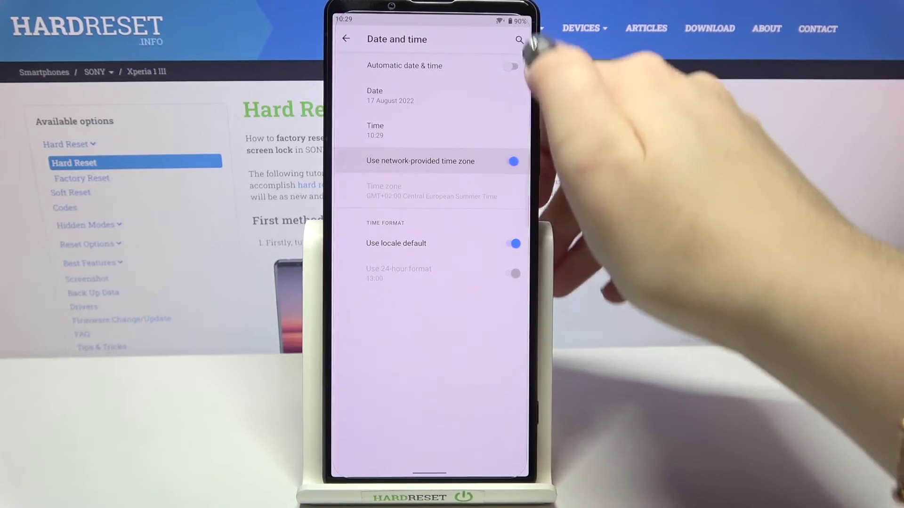
pyautogui.click(509, 66)
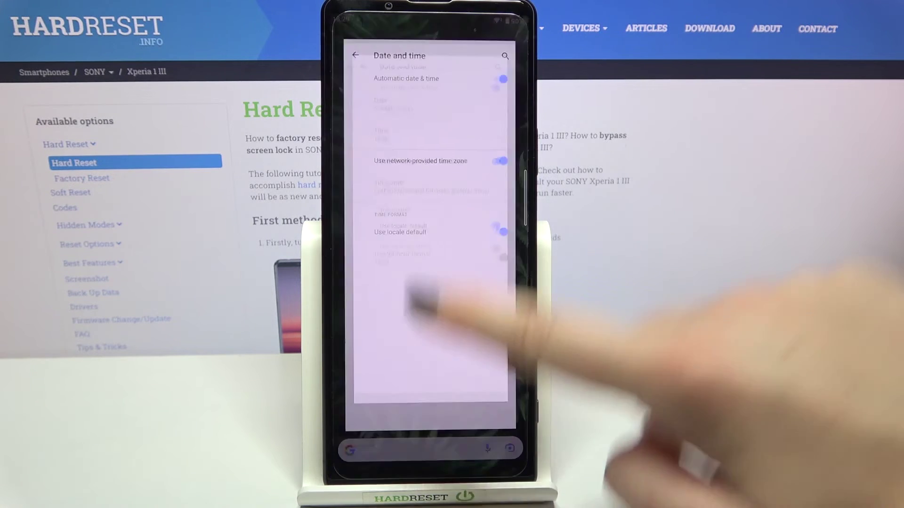
# Leave Settings for the home screen, whose clock now reads 18:29.
pyautogui.moveTo(430, 471); pyautogui.dragTo(433, 300)
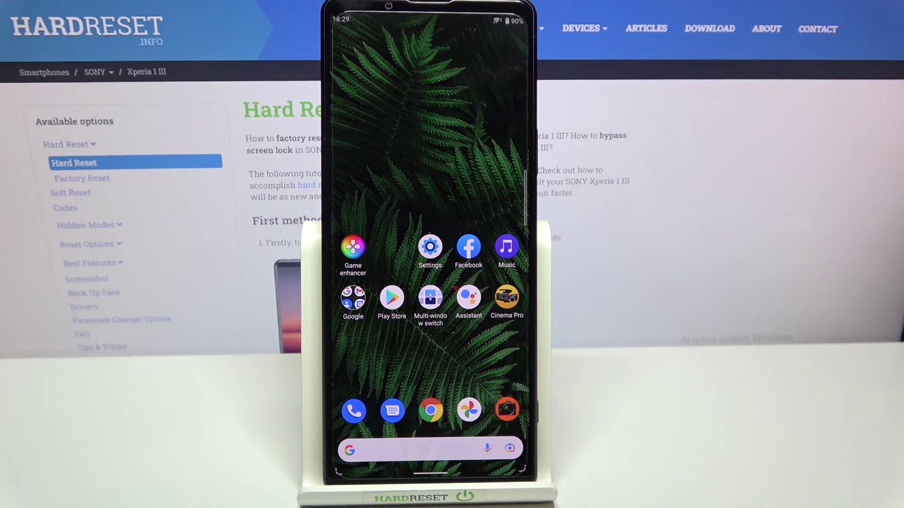